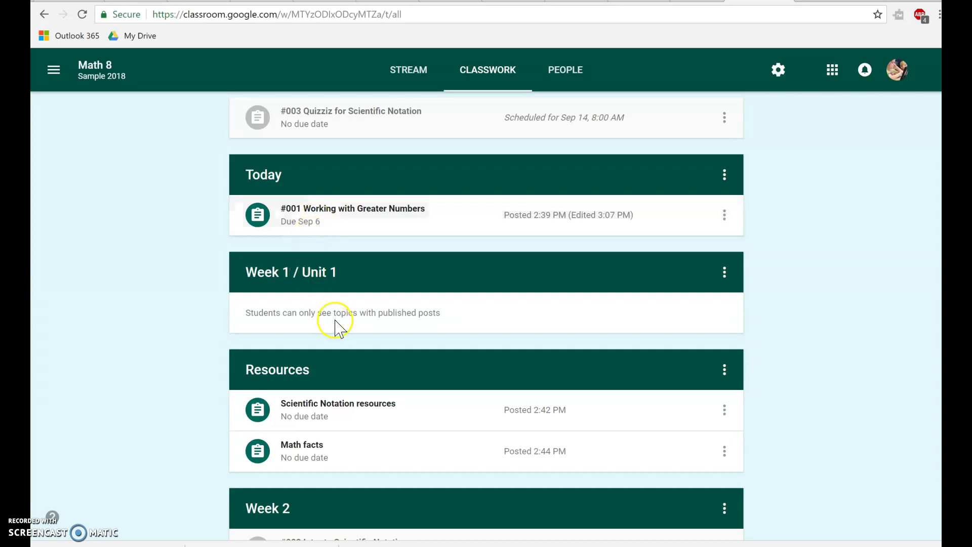
Change the topic of the "#001 Working with Greater Numbers" assignment to Week 1 / Unit 1 and save it
{"action": "left_click", "coordinate": [725, 215]}
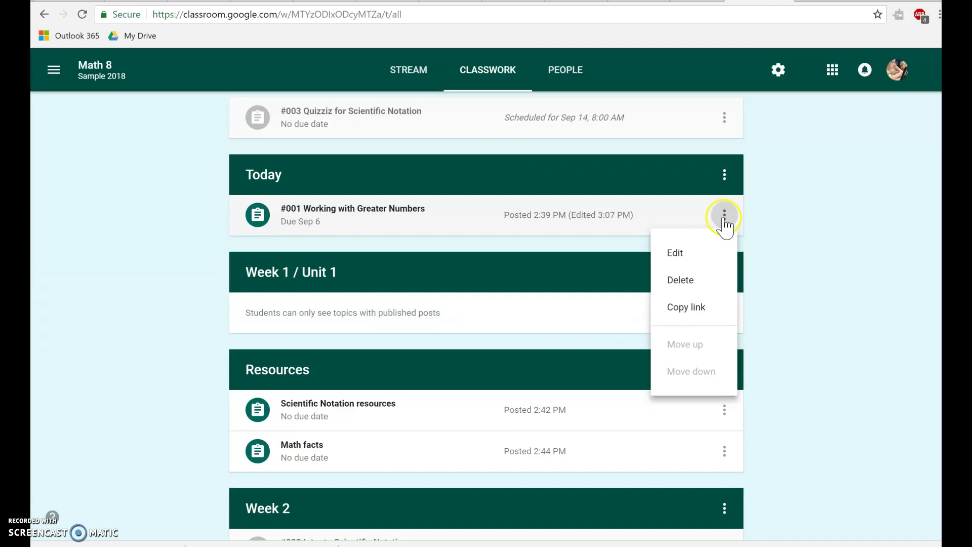
{"action": "left_click", "coordinate": [676, 253]}
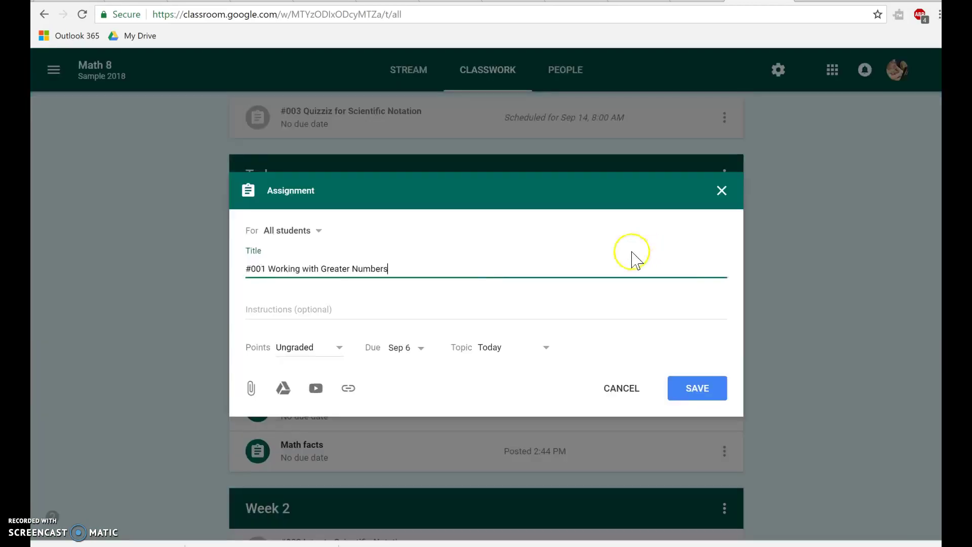
{"action": "left_click", "coordinate": [546, 349]}
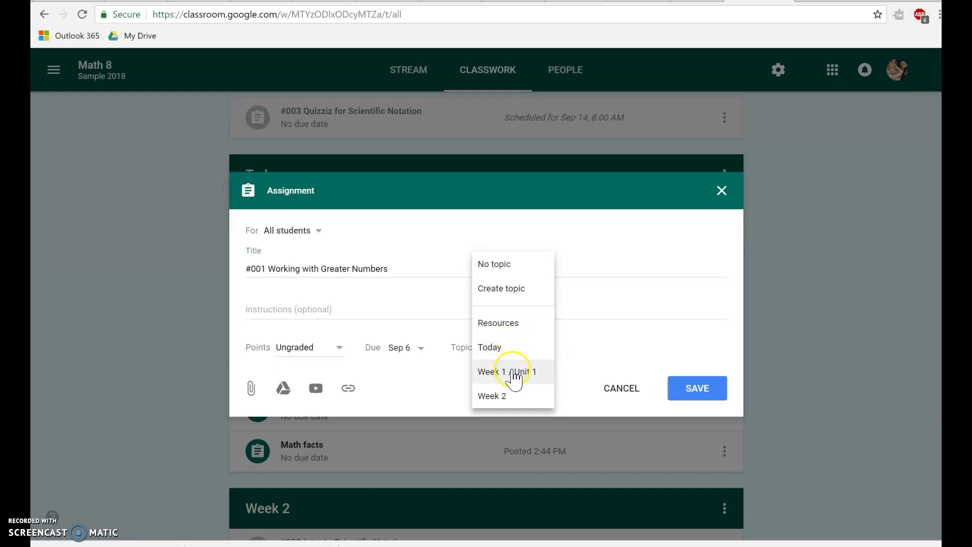
{"action": "left_click", "coordinate": [510, 375]}
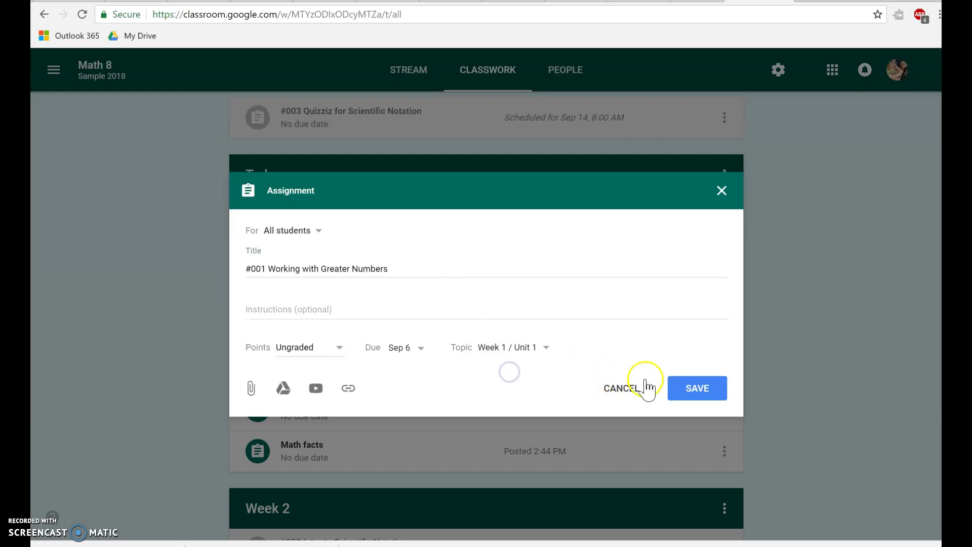
{"action": "left_click", "coordinate": [685, 391]}
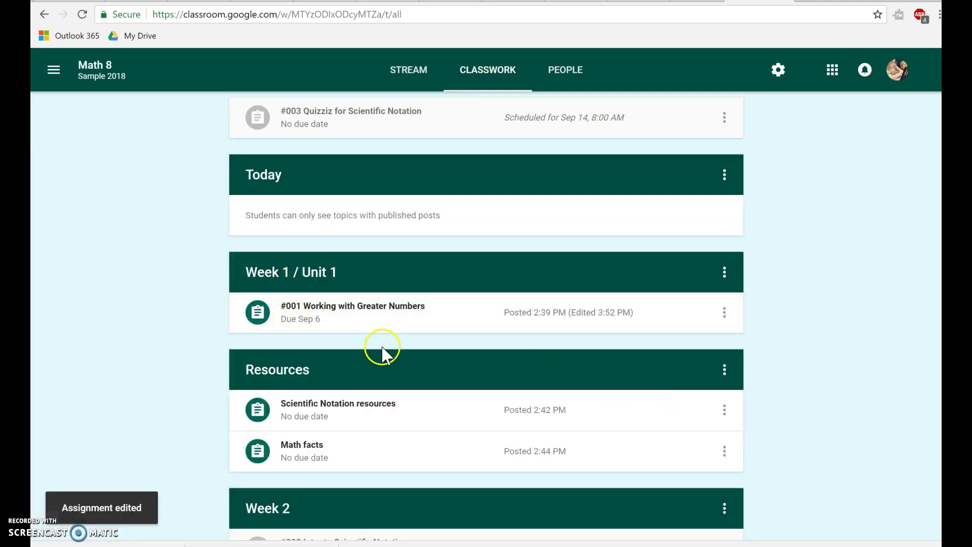
{"action": "left_click", "coordinate": [276, 310]}
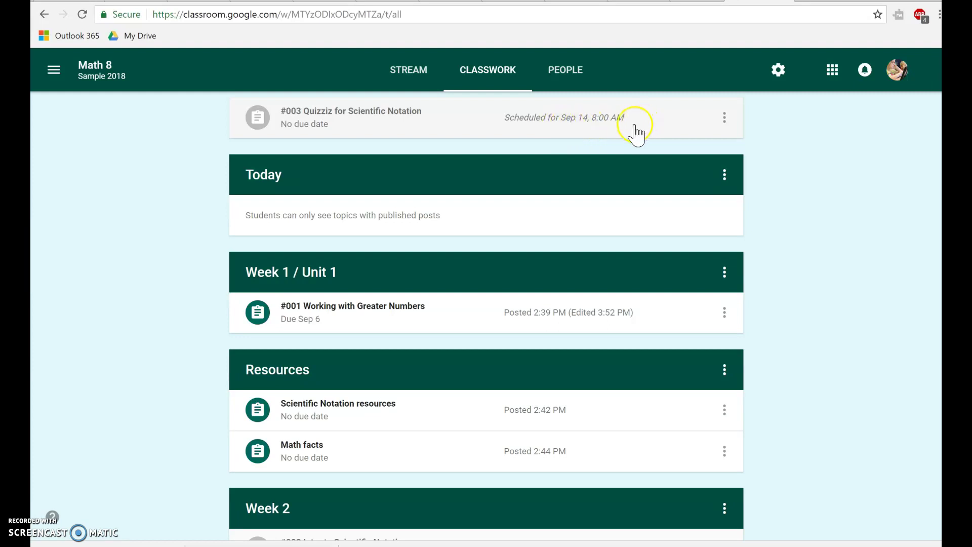
{"action": "scroll", "coordinate": [375, 407], "scroll_direction": "down", "scroll_amount": 3}
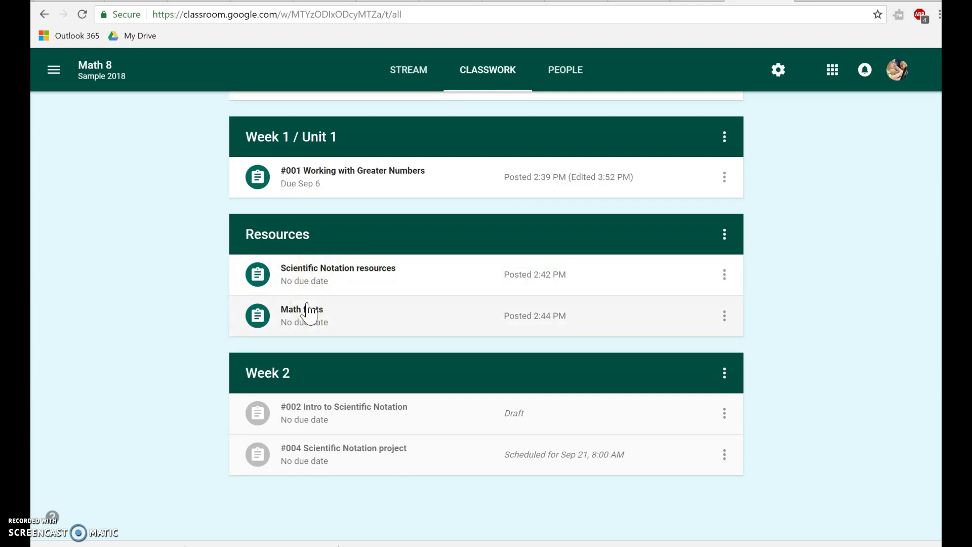
{"action": "left_click", "coordinate": [311, 274]}
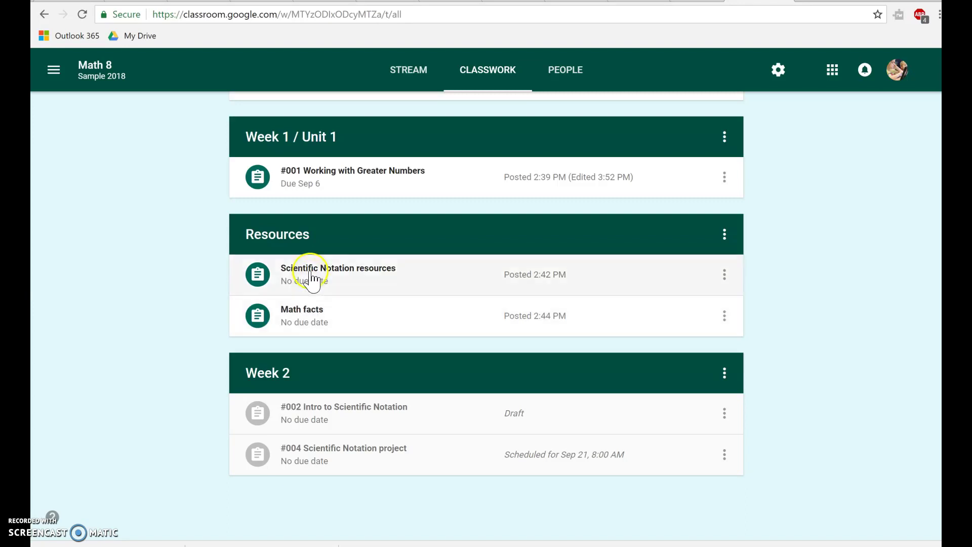
{"action": "left_click", "coordinate": [313, 329]}
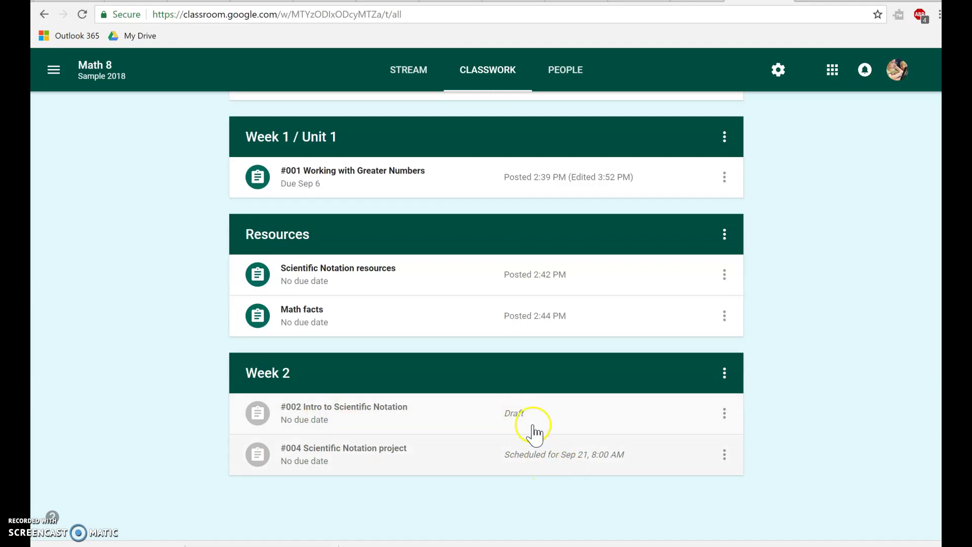
Open the draft assignment "#002 Intro to Scientific Notation" under Week 2 for editing
{"action": "left_click", "coordinate": [724, 413]}
{"action": "left_click", "coordinate": [678, 420]}
{"action": "left_click", "coordinate": [678, 421]}
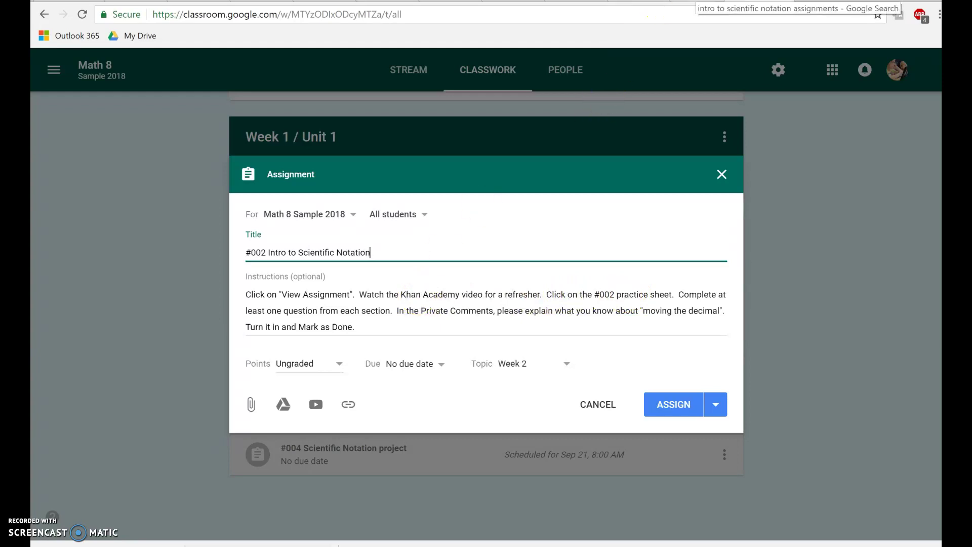
Copy the link address of the "Scientific Notation Explained" YouTube video from the Google search results
{"action": "left_click", "coordinate": [798, 2]}
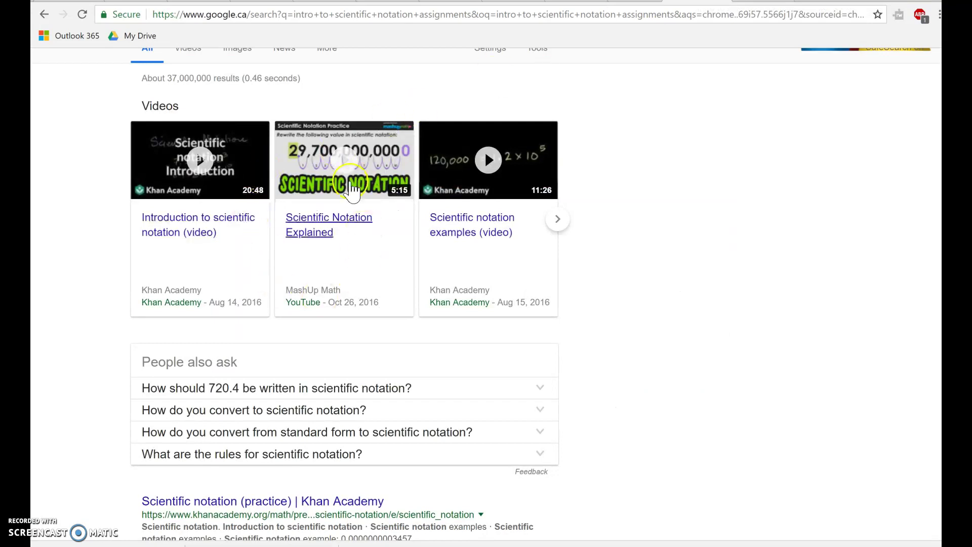
{"action": "left_click", "coordinate": [337, 208]}
{"action": "right_click", "coordinate": [338, 207]}
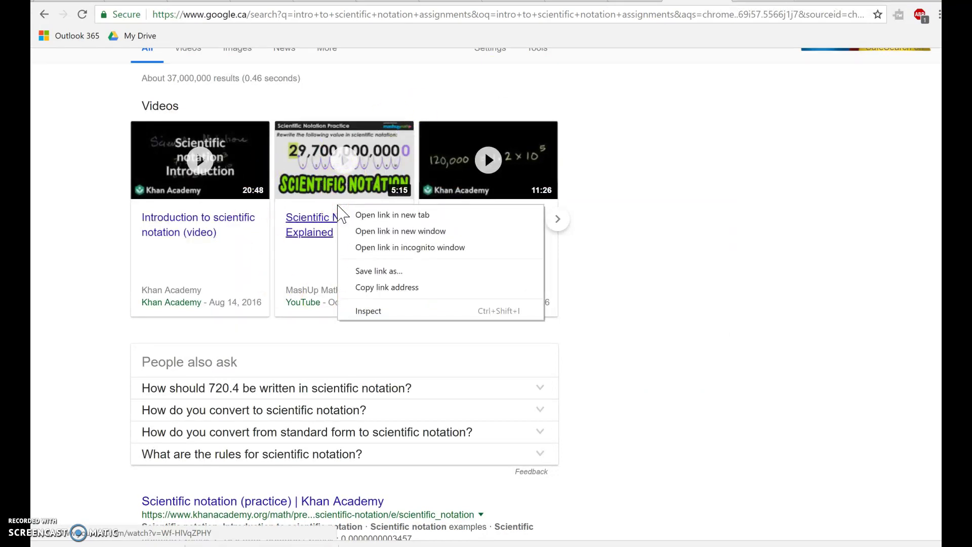
{"action": "left_click", "coordinate": [363, 288]}
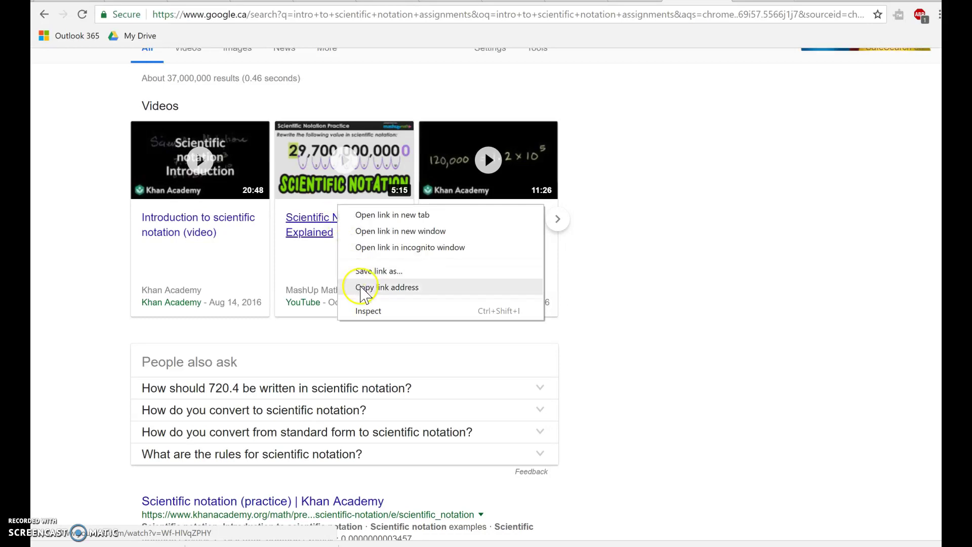
{"action": "left_click", "coordinate": [621, 22]}
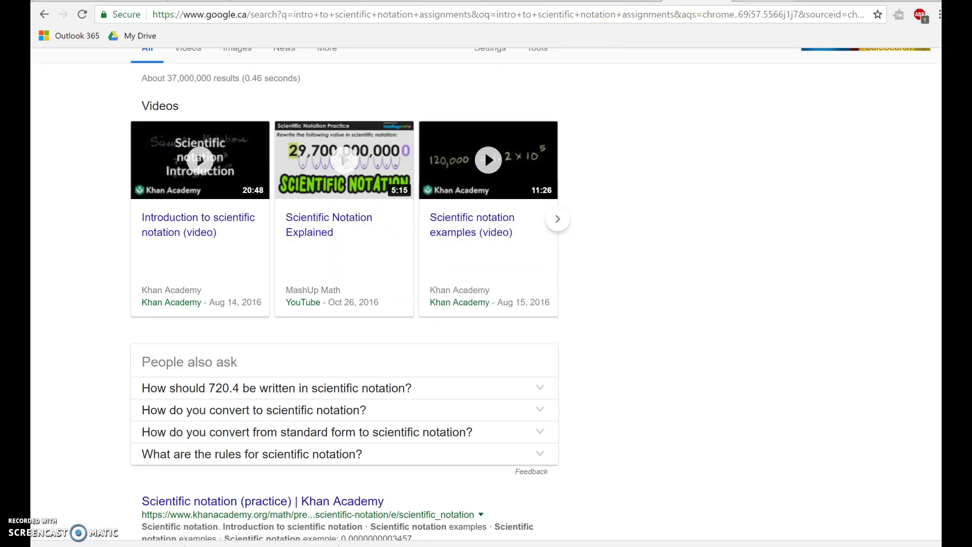
Back in Google Classroom, attach the YouTube video to the #002 assignment using the copied URL
{"action": "left_click", "coordinate": [727, 2]}
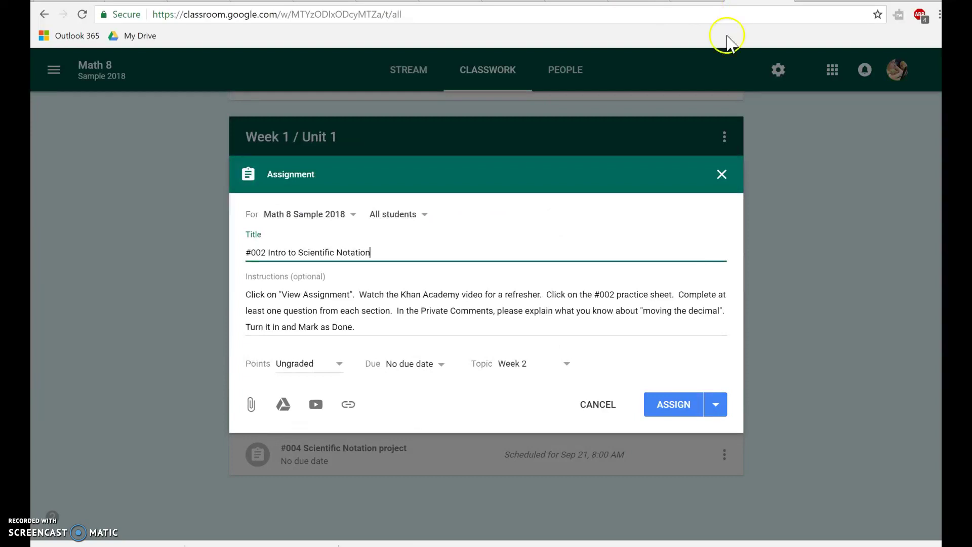
{"action": "left_click", "coordinate": [317, 407]}
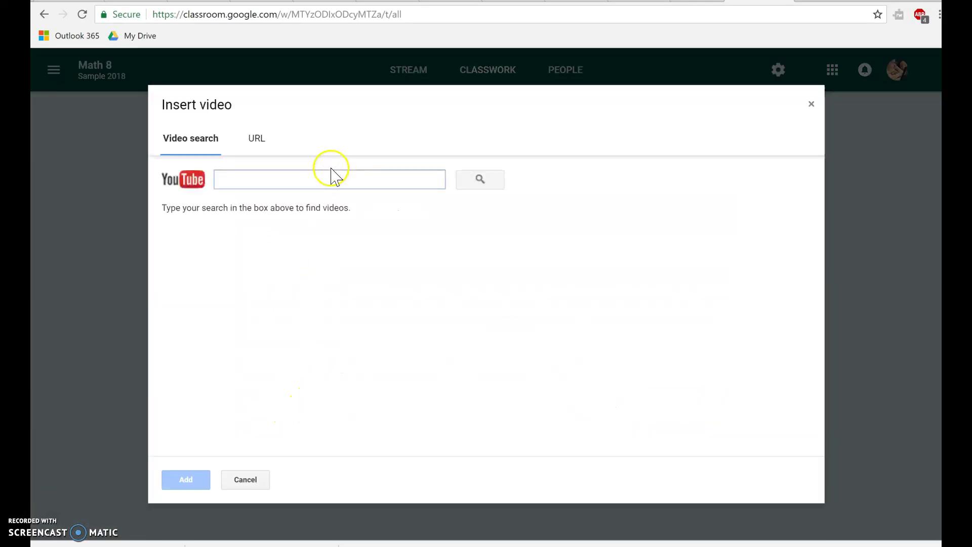
{"action": "left_click", "coordinate": [254, 147]}
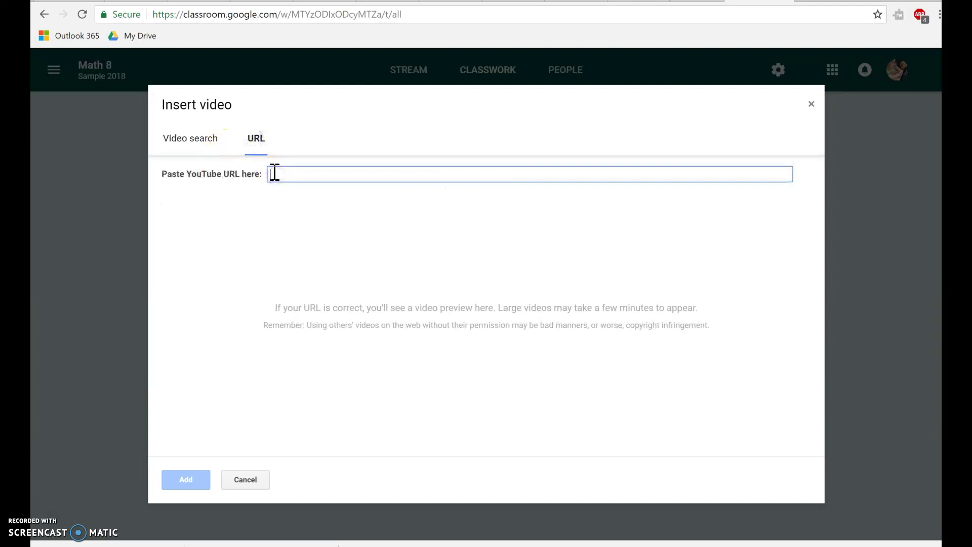
{"action": "key", "text": "ctrl+v"}
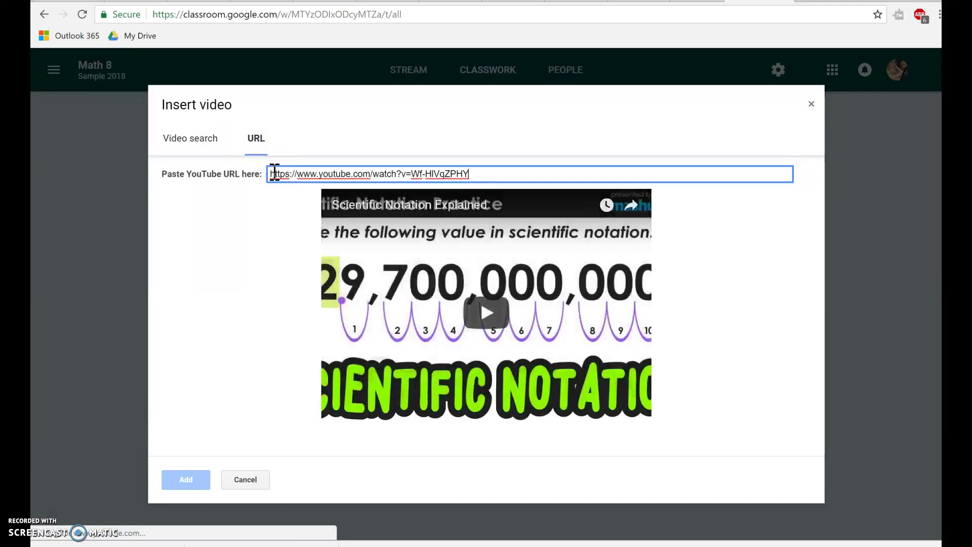
{"action": "left_click", "coordinate": [185, 481]}
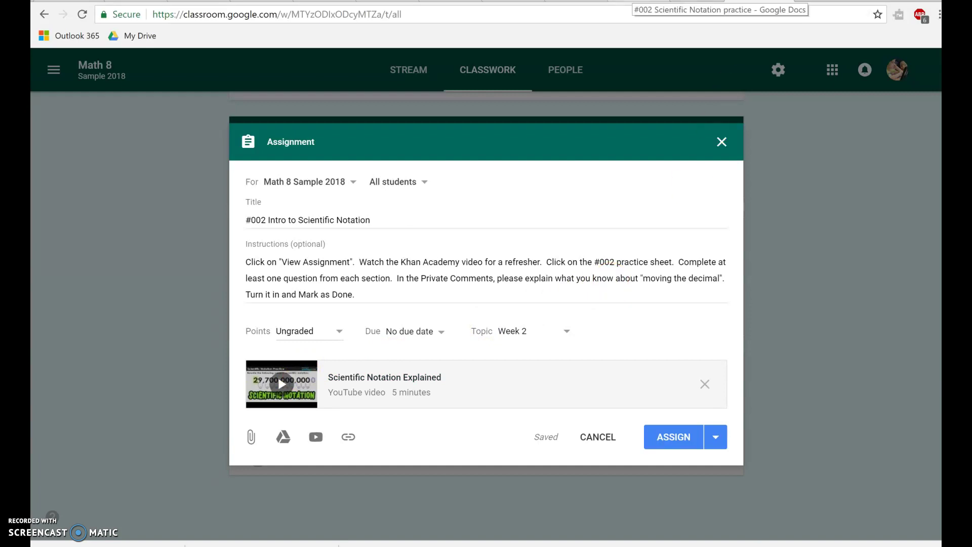
Review the examples and exercises in the "#002 Scientific Notation practice" document in Google Docs
{"action": "left_click", "coordinate": [628, 2]}
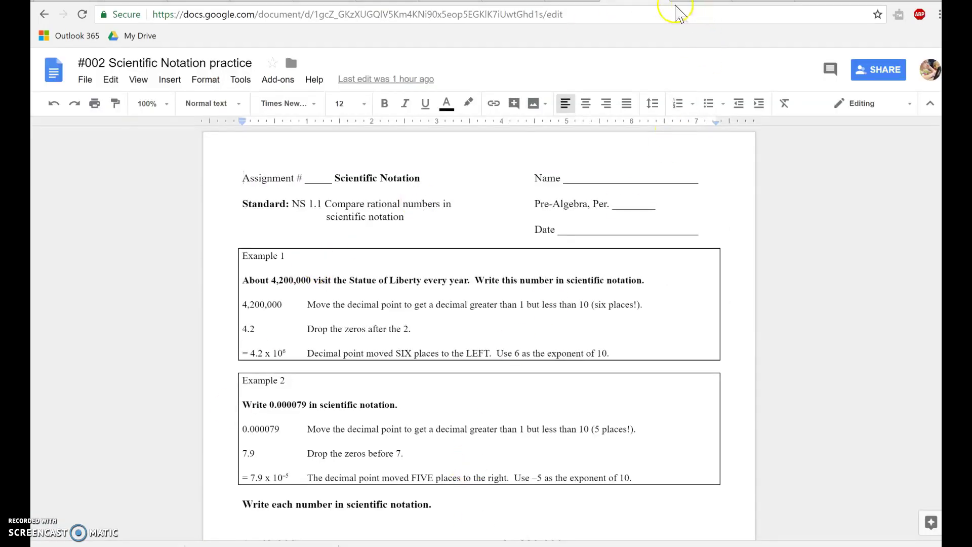
{"action": "scroll", "coordinate": [418, 317], "scroll_direction": "down", "scroll_amount": 9}
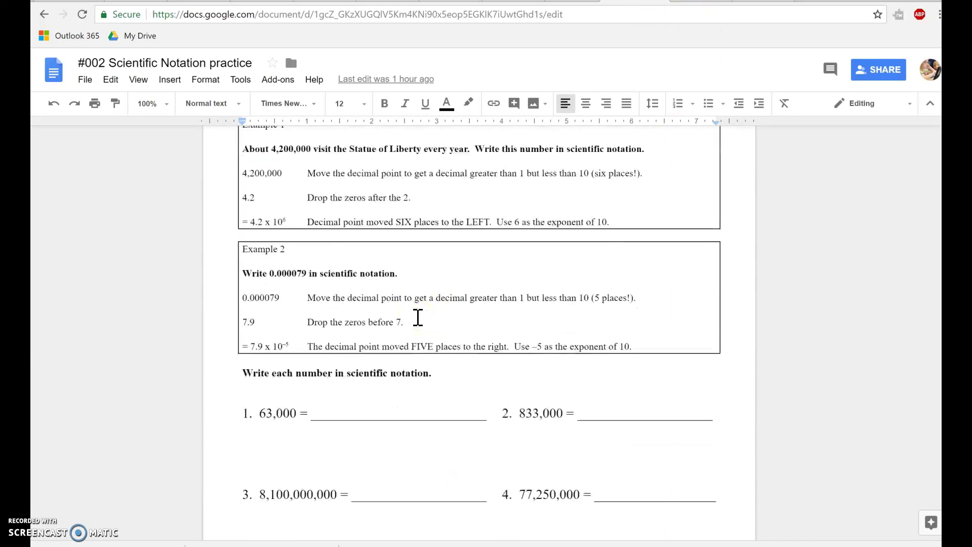
{"action": "scroll", "coordinate": [417, 317], "scroll_direction": "down", "scroll_amount": 15}
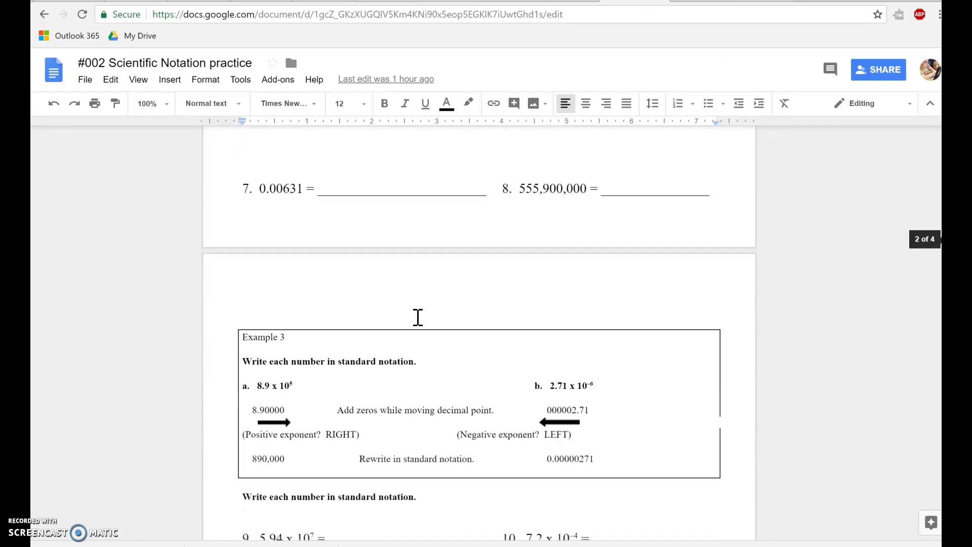
{"action": "scroll", "coordinate": [416, 317], "scroll_direction": "down", "scroll_amount": 14}
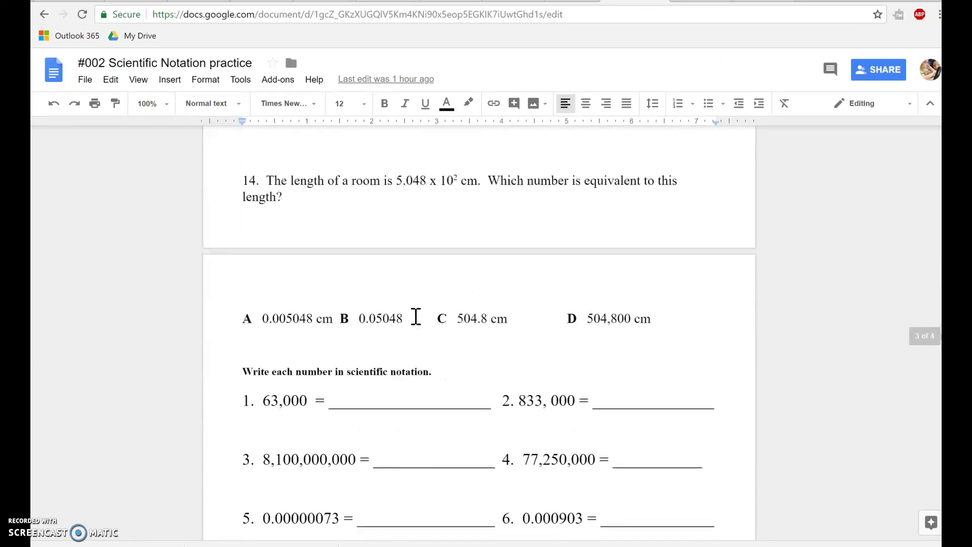
{"action": "scroll", "coordinate": [416, 317], "scroll_direction": "down", "scroll_amount": 12}
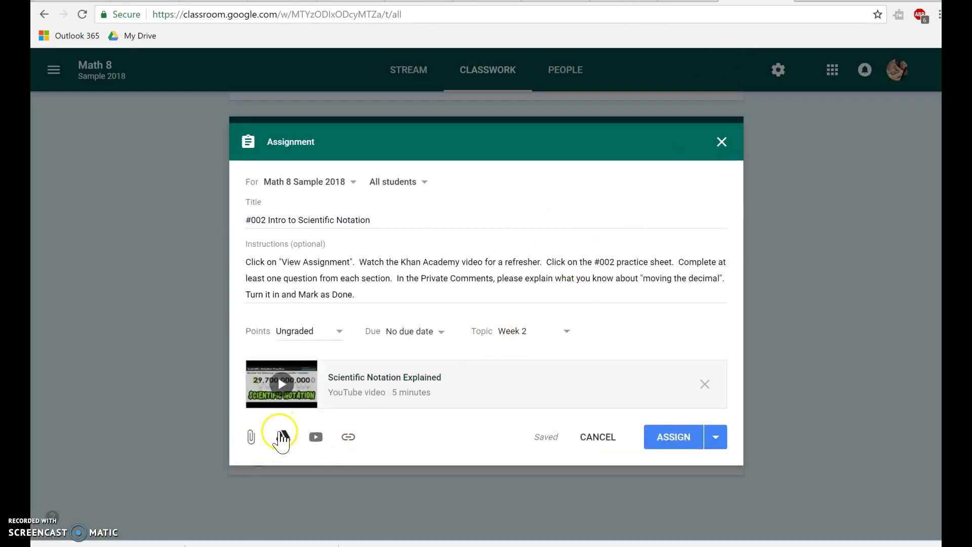
Attach the recent Drive file "#002 Scientific Notation practice" to the assignment, set to "Make a copy for each student"
{"action": "left_click", "coordinate": [285, 439]}
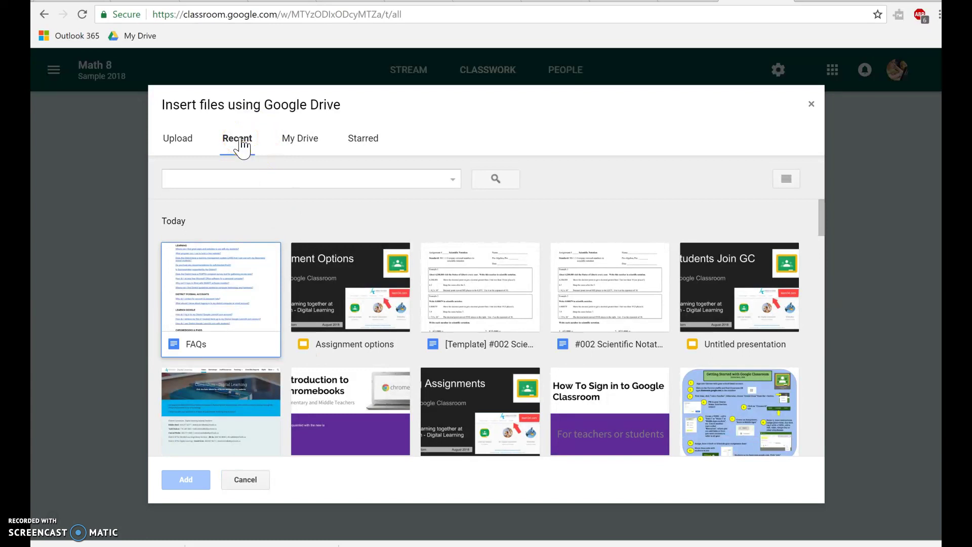
{"action": "left_click", "coordinate": [615, 302]}
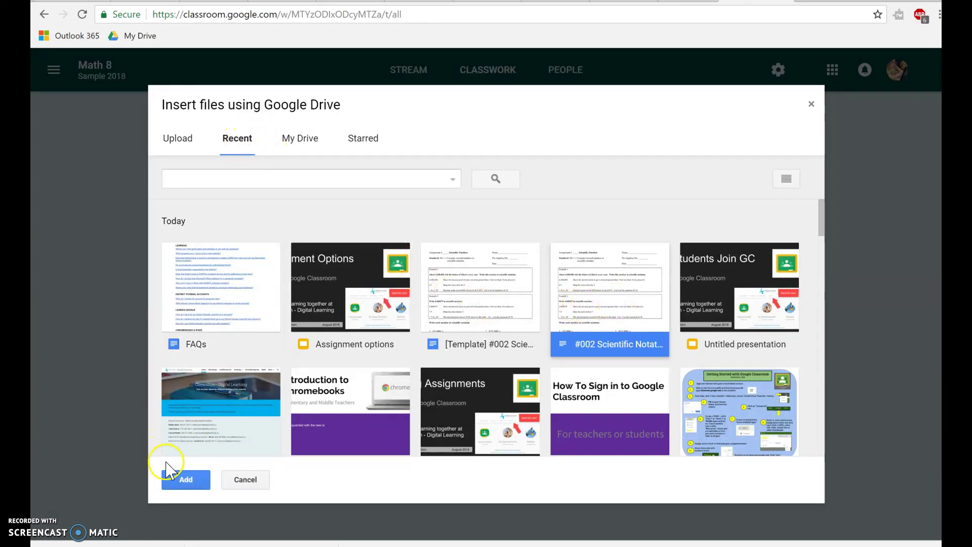
{"action": "left_click", "coordinate": [184, 480]}
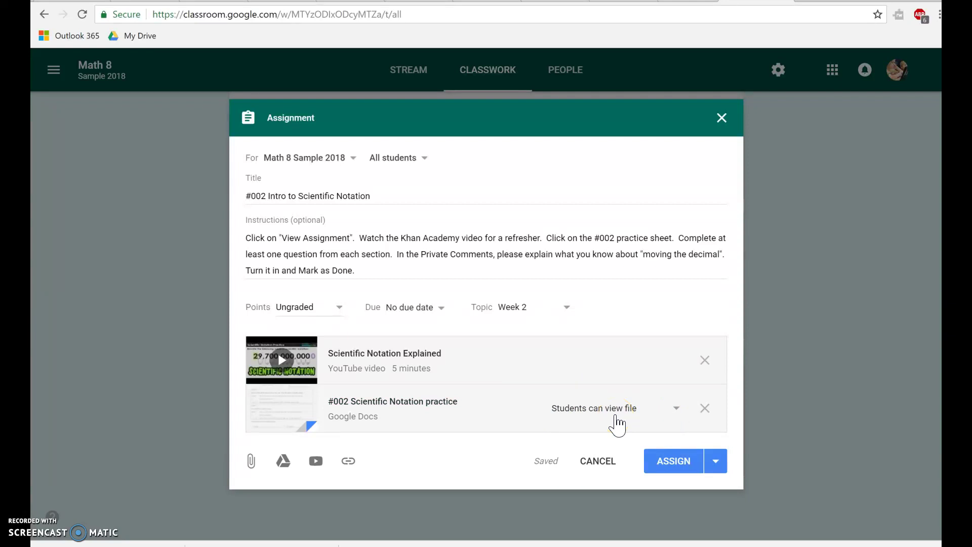
{"action": "left_click", "coordinate": [676, 408]}
{"action": "left_click", "coordinate": [626, 460]}
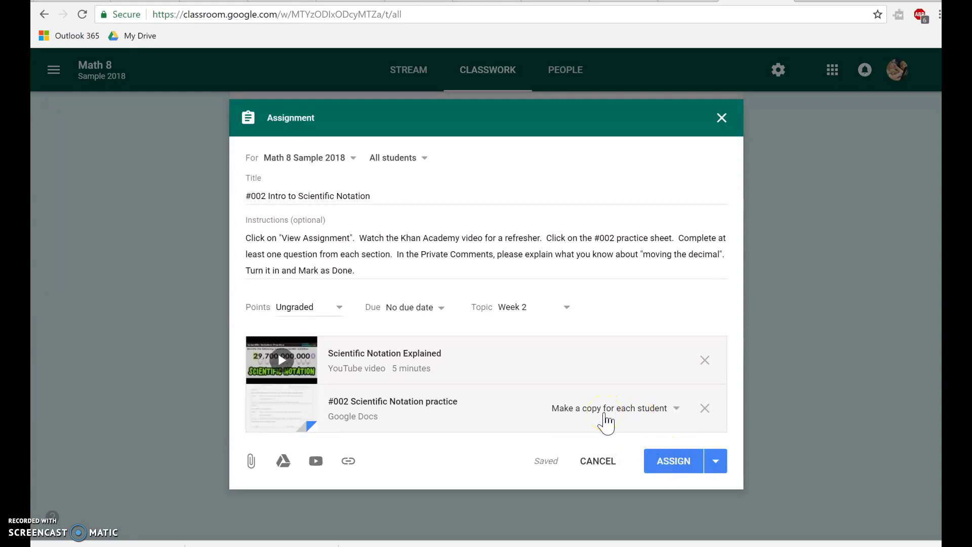
Save the #002 Intro to Scientific Notation assignment as a draft
{"action": "left_click", "coordinate": [681, 462]}
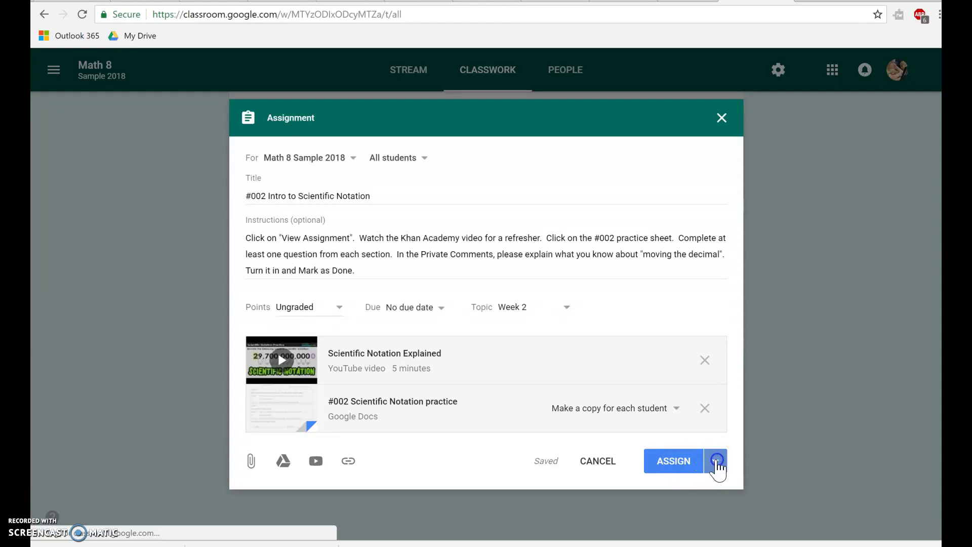
{"action": "left_click", "coordinate": [716, 462]}
{"action": "left_click", "coordinate": [683, 505]}
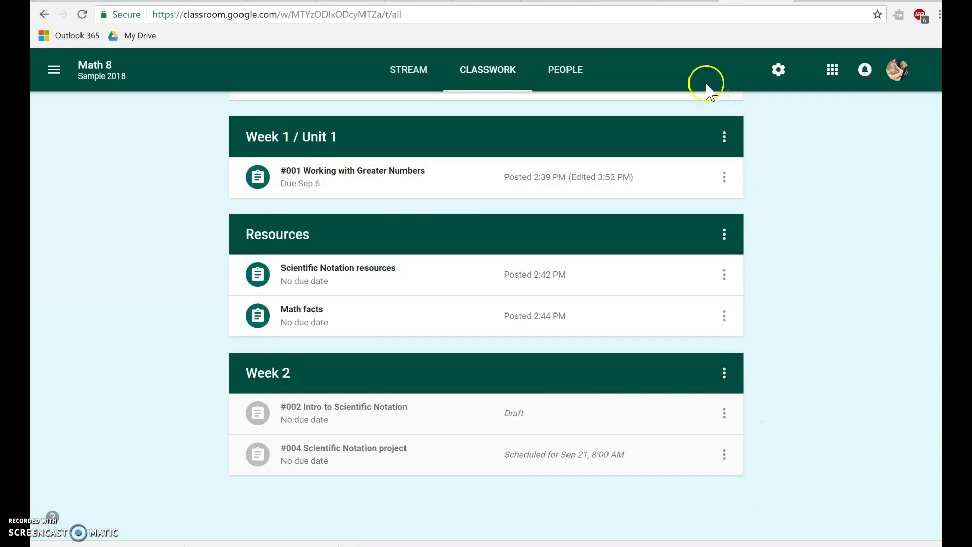
Move the Week 2 topic up one place, above Resources
{"action": "scroll", "coordinate": [741, 374], "scroll_direction": "up", "scroll_amount": 1}
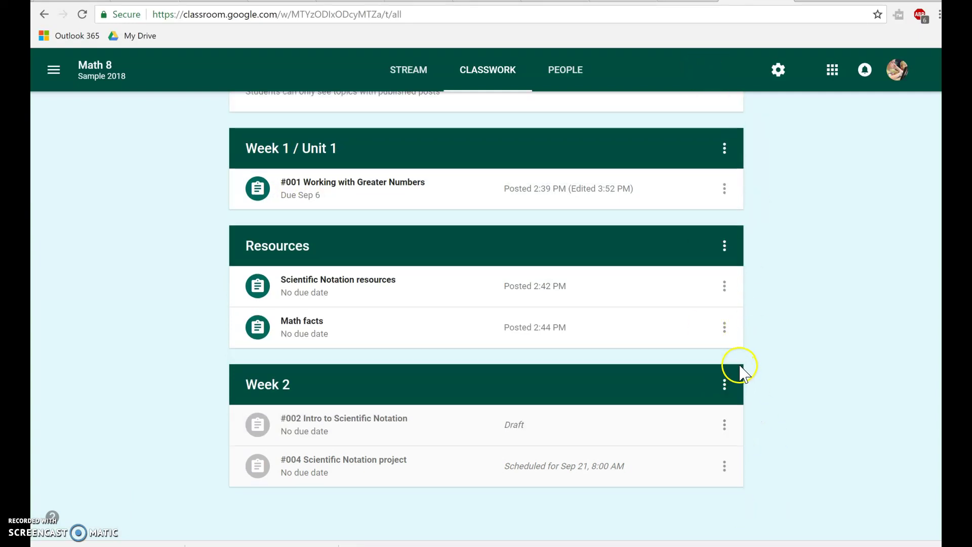
{"action": "scroll", "coordinate": [740, 374], "scroll_direction": "up", "scroll_amount": 3}
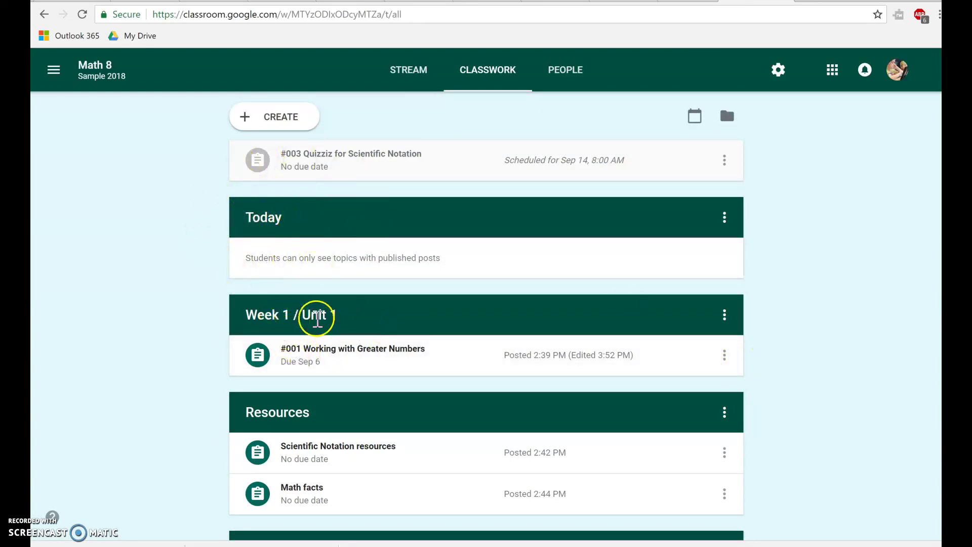
{"action": "scroll", "coordinate": [428, 364], "scroll_direction": "down", "scroll_amount": 3}
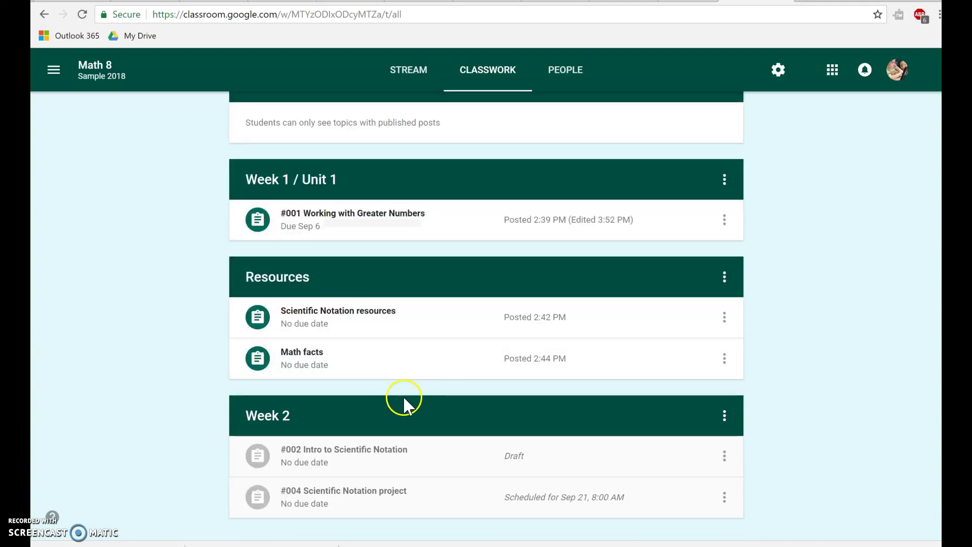
{"action": "left_click", "coordinate": [725, 418]}
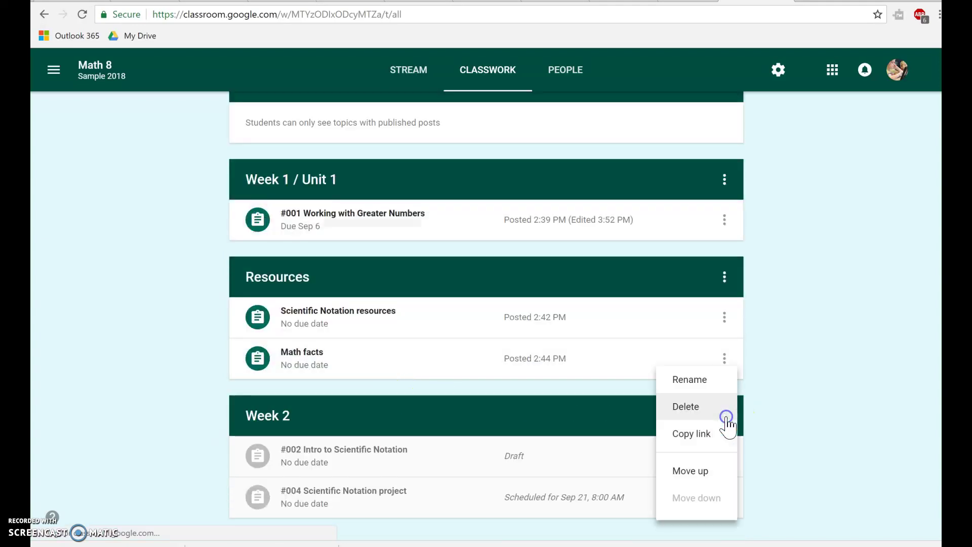
{"action": "left_click", "coordinate": [690, 479]}
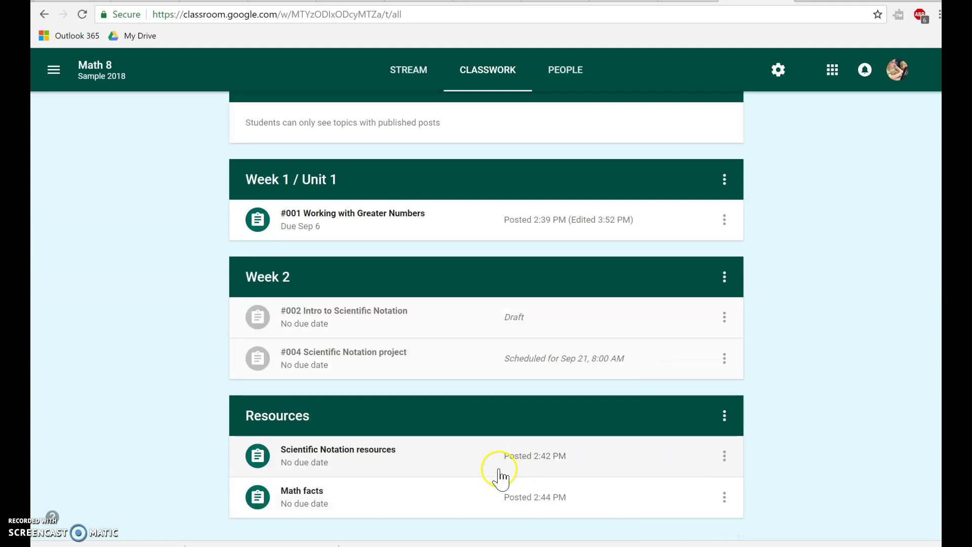
Move the Week 2 topic up again so it sits above Week 1 / Unit 1
{"action": "scroll", "coordinate": [515, 292], "scroll_direction": "up", "scroll_amount": 3}
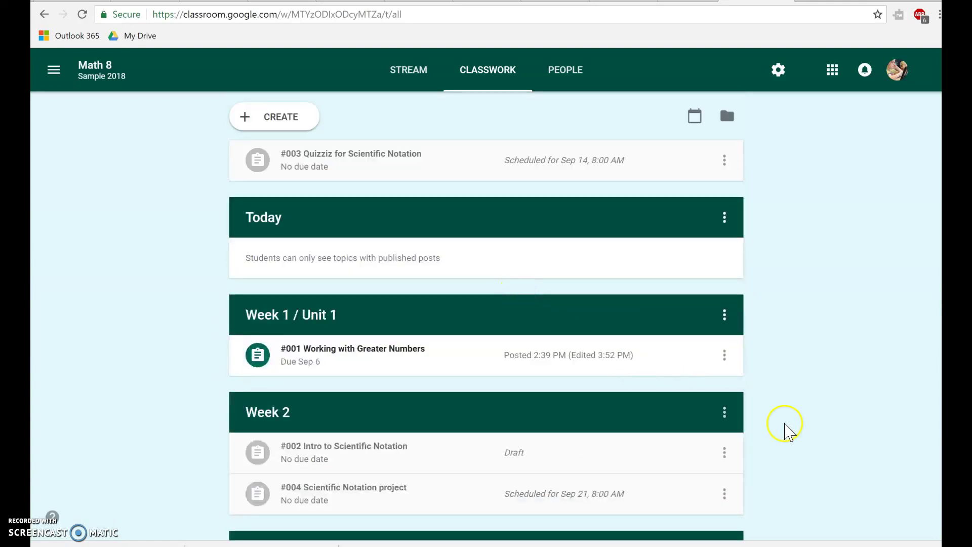
{"action": "left_click", "coordinate": [727, 412]}
{"action": "left_click", "coordinate": [703, 479]}
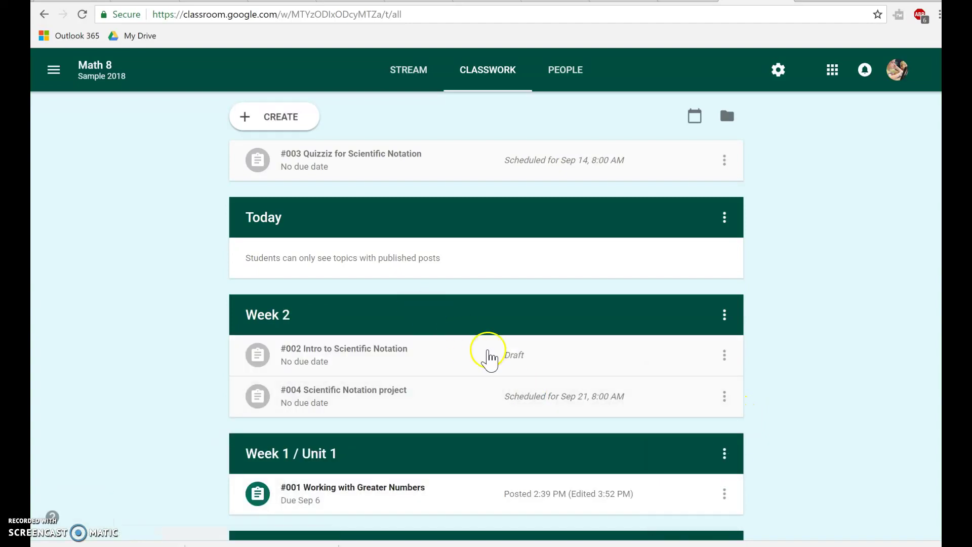